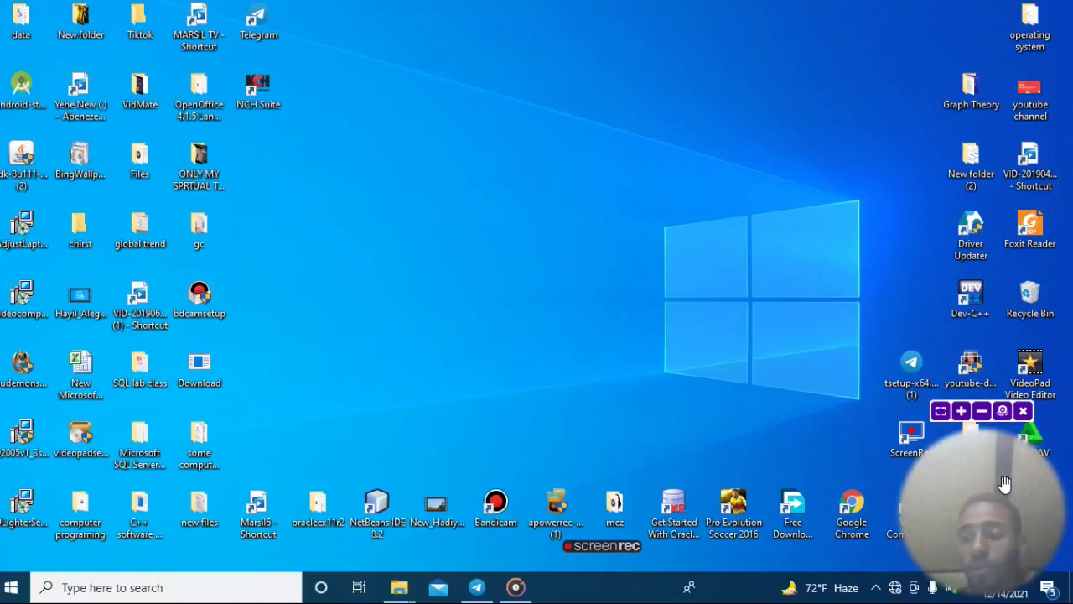
- Launch Microsoft Word 2010 from its desktop shortcut to a blank Document1
left_click(1023, 410)
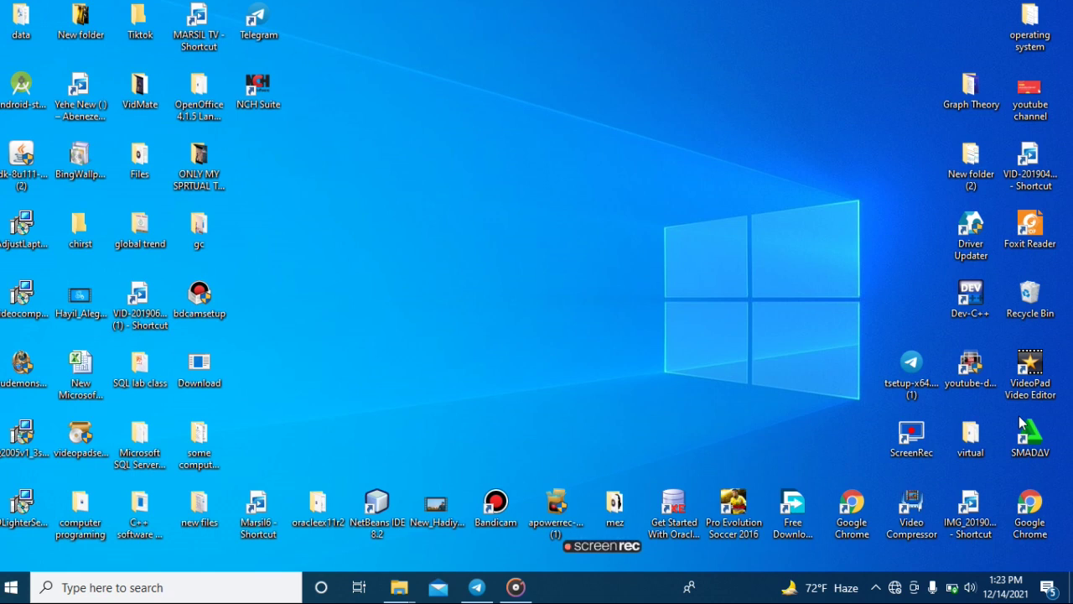
mouse_move(399, 586)
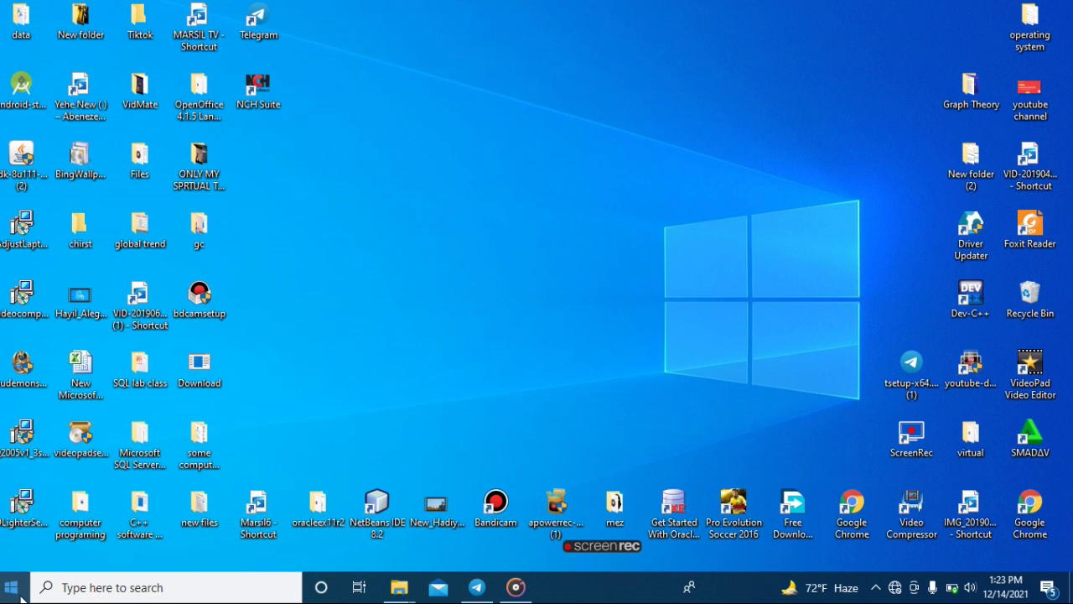
double_click(208, 163)
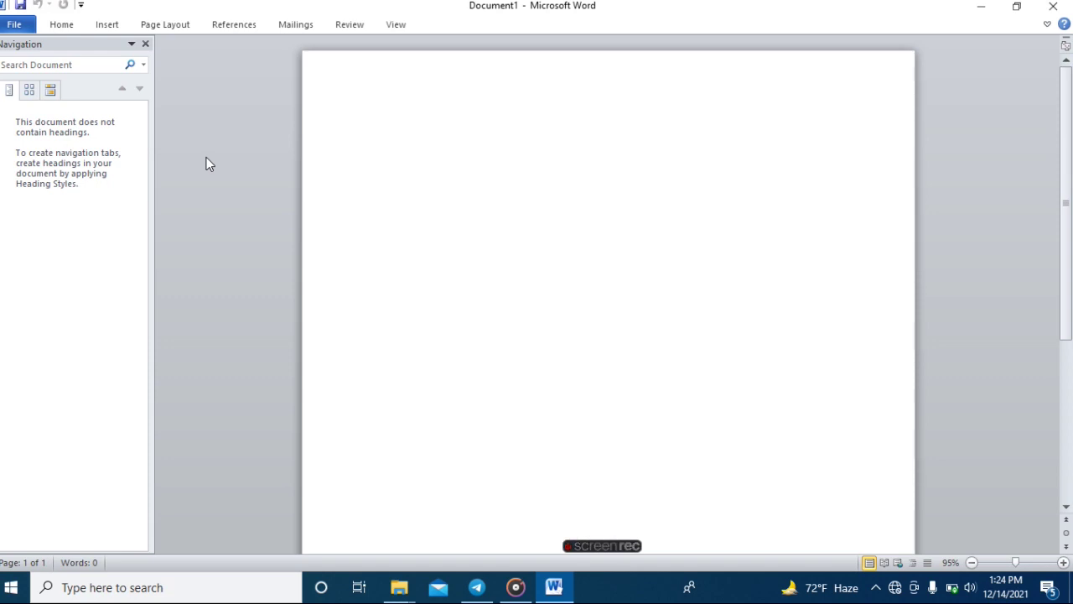
- Switch the ribbon to the Insert tab to show the table and picture commands
left_click(111, 25)
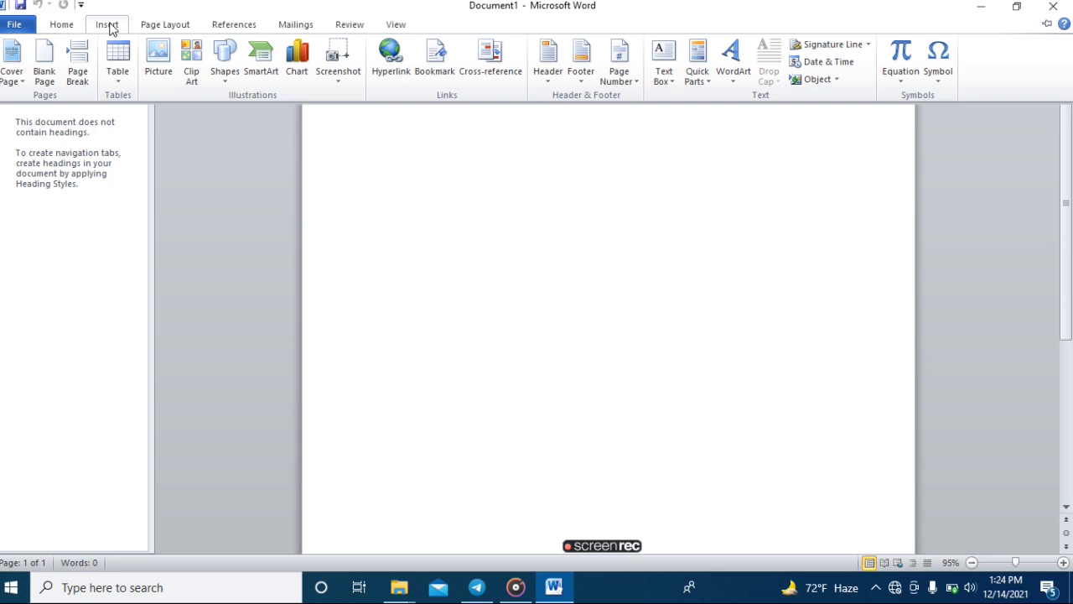
double_click(110, 26)
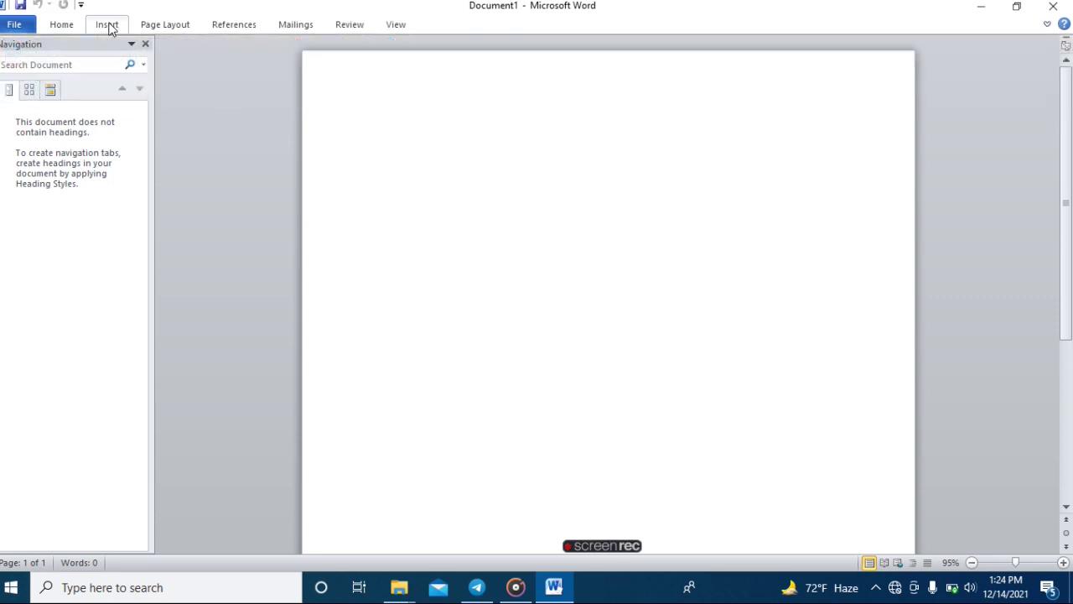
double_click(110, 26)
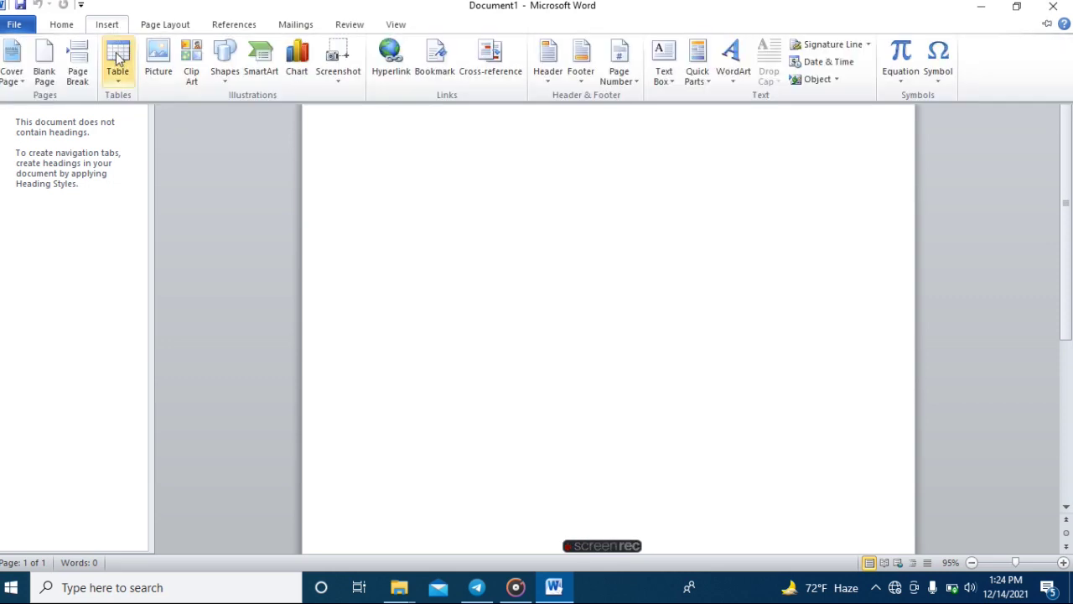
- Insert an empty 8-column by 4-row table from the Table grid
left_click(119, 59)
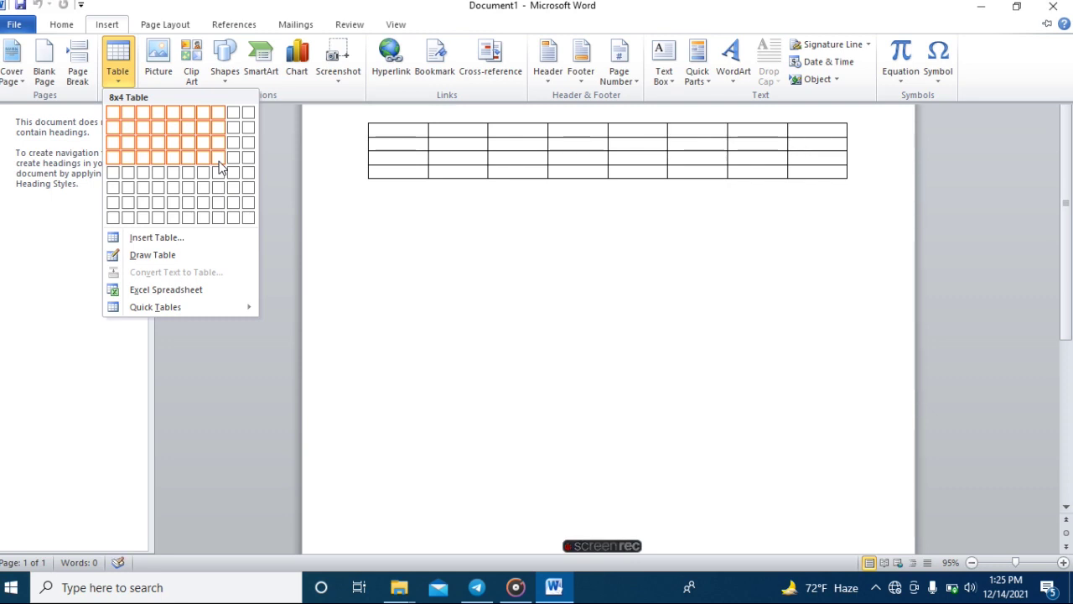
left_click(219, 161)
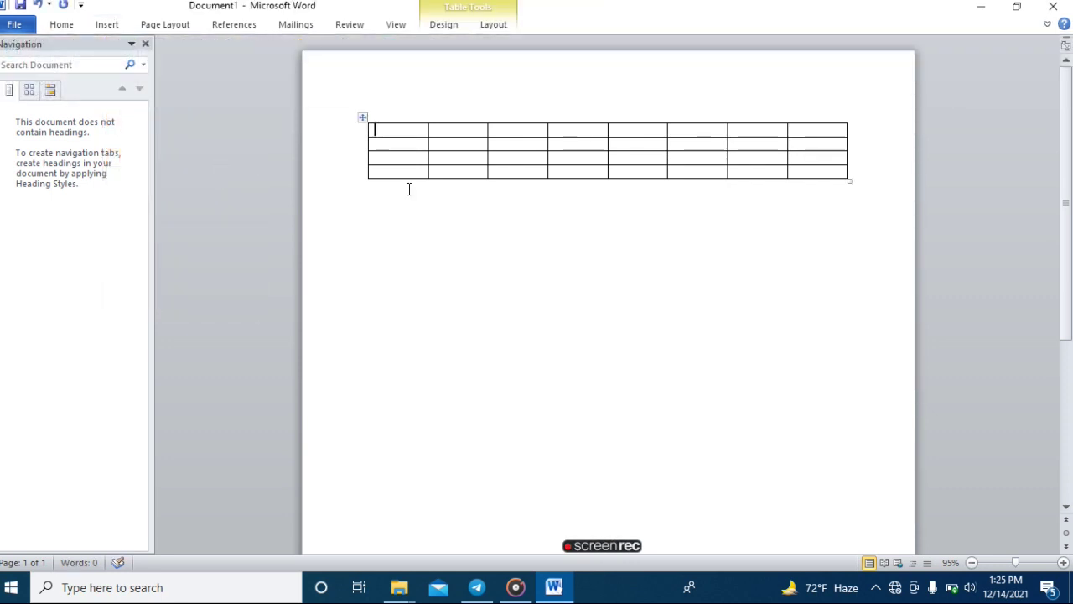
- Open the page header and replace its text with 'INSERTION'
left_click(452, 211)
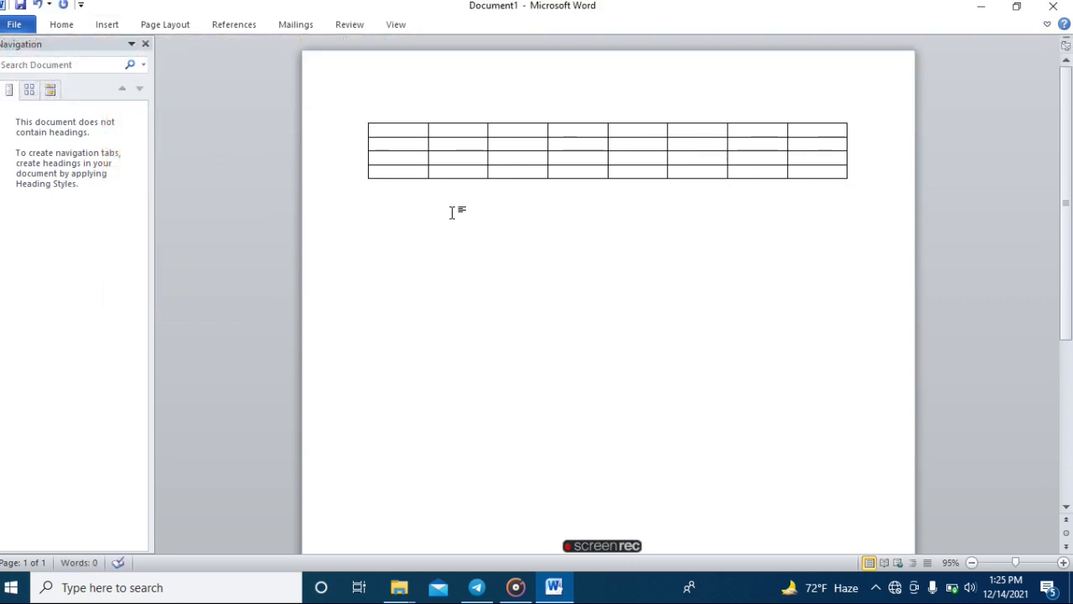
double_click(529, 92)
left_click_drag(529, 92, 531, 101)
type("INSERTION O")
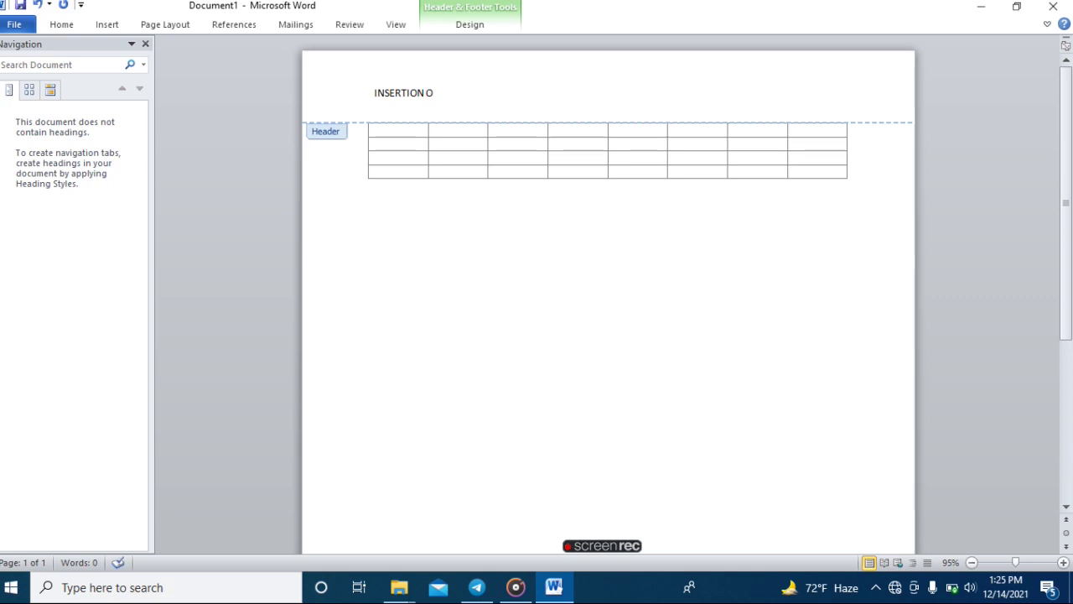
key("BackSpace")
key("BackSpace")
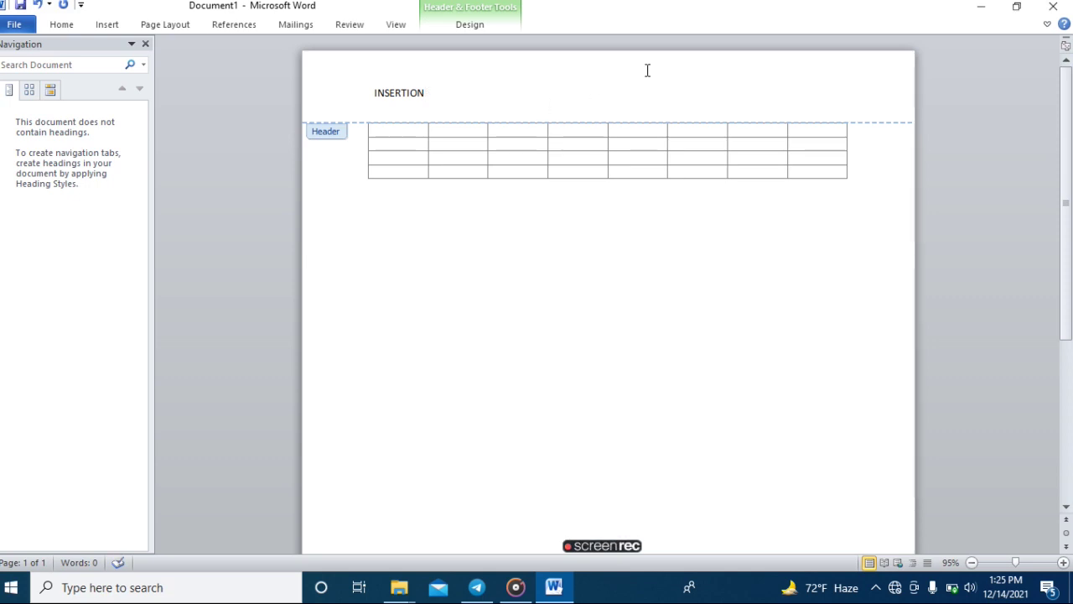
- Add 'TABLE' before INSERTION in the header, then return to the document body
left_click(352, 101)
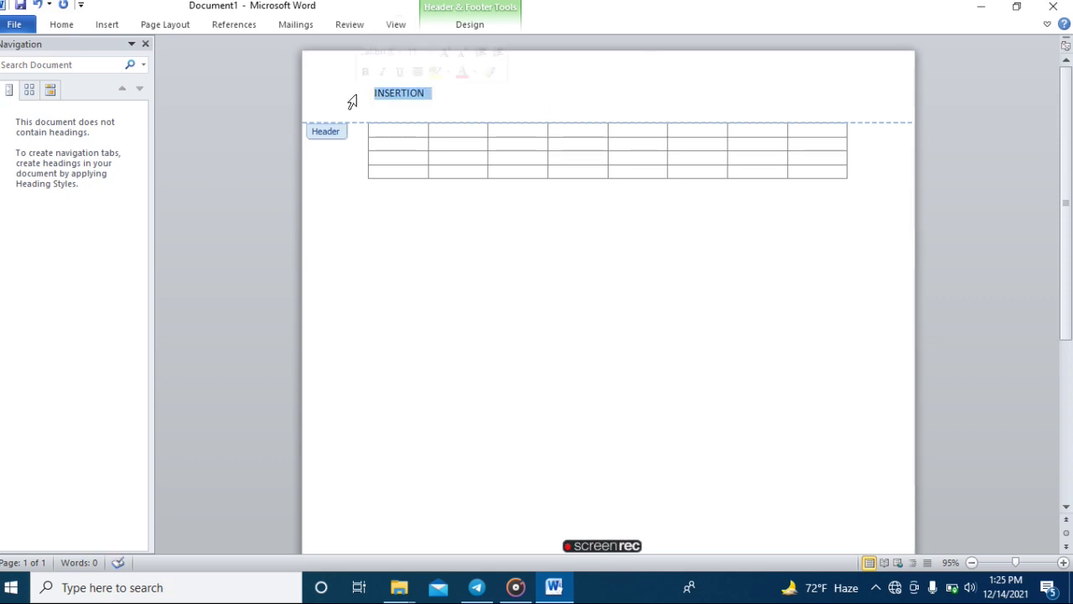
left_click(375, 95)
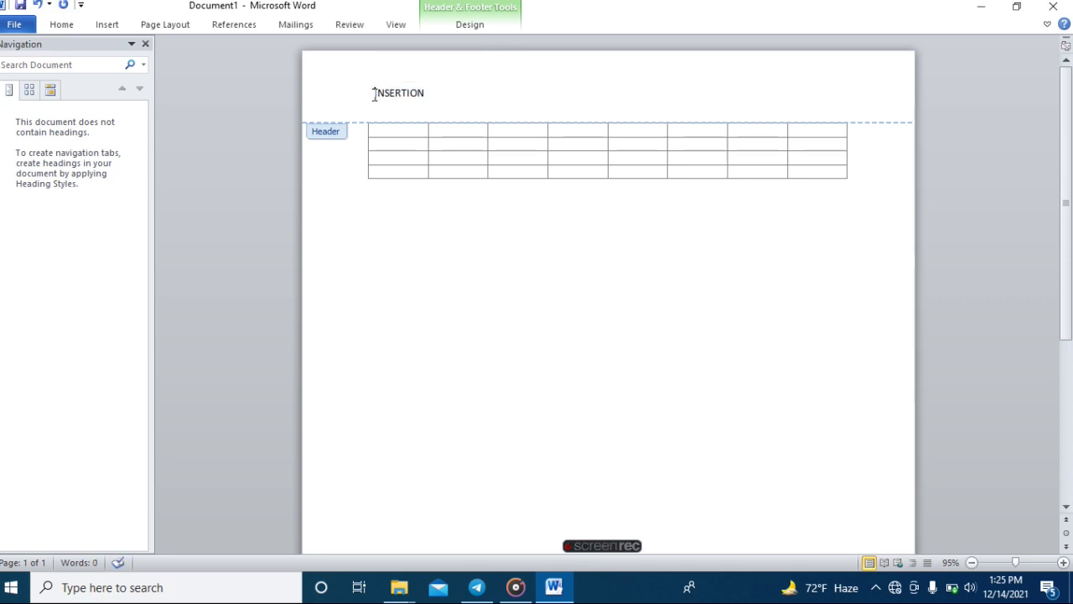
type("TA BLE")
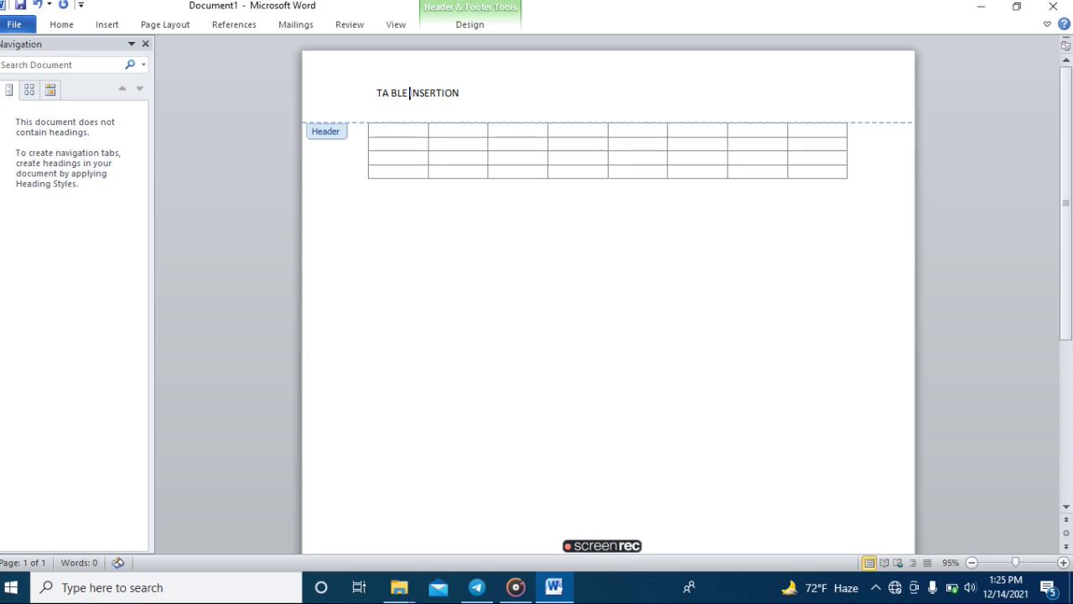
left_click(392, 92)
key("BackSpace")
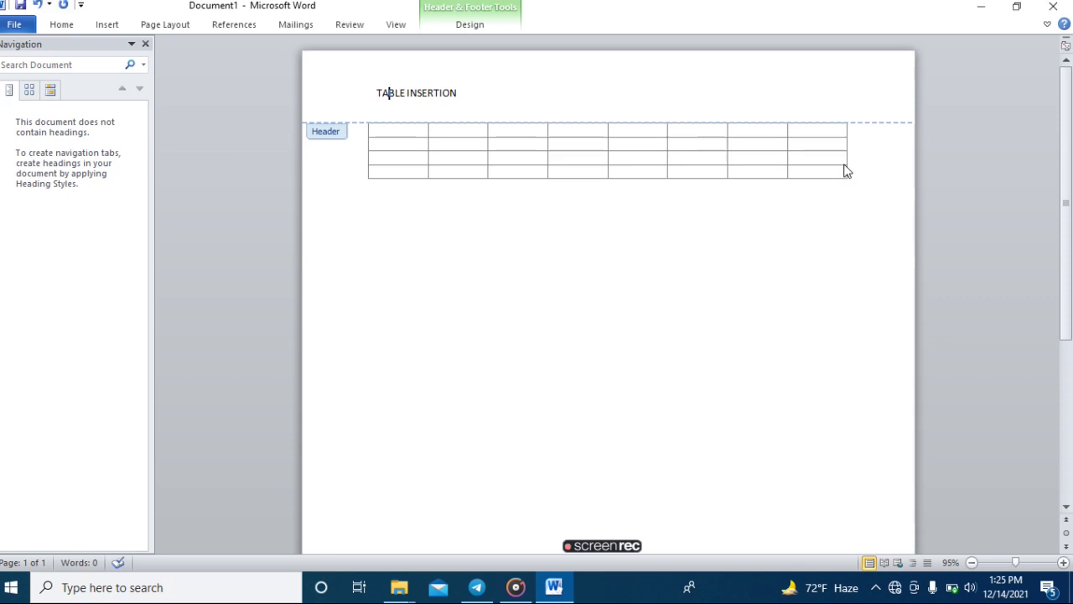
double_click(719, 188)
left_click(767, 267)
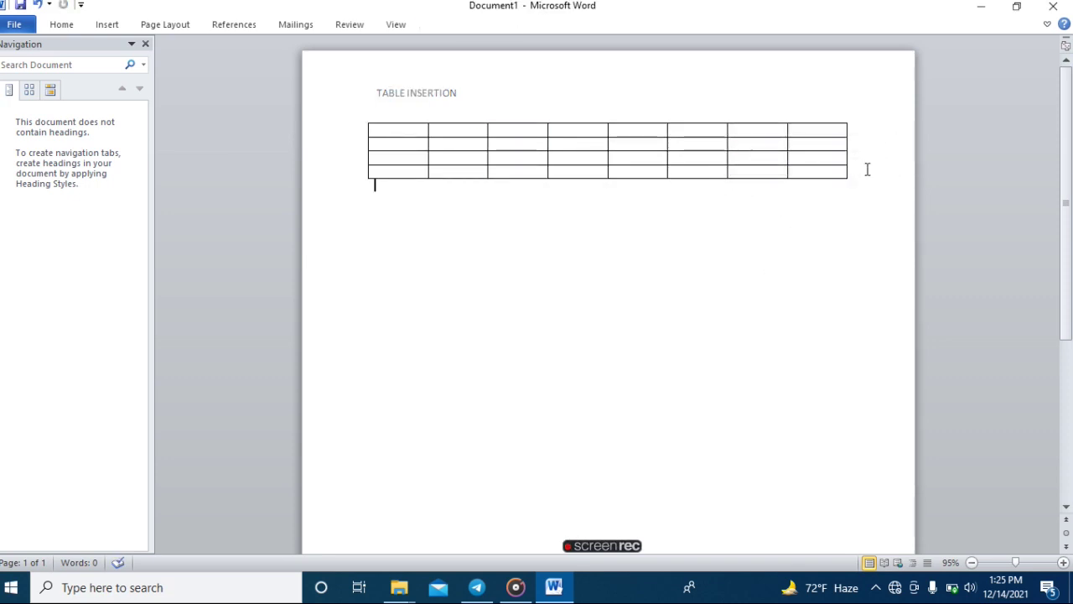
- Delete the table's fourth row and eighth column, leaving a 7-column by 3-row table
key("shift+Up")
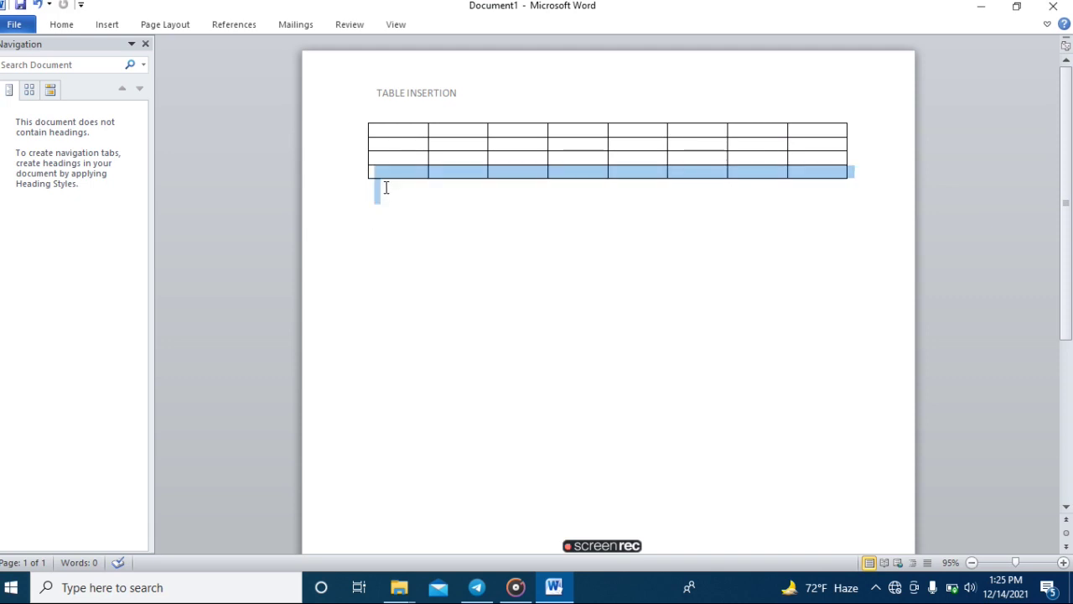
key("BackSpace")
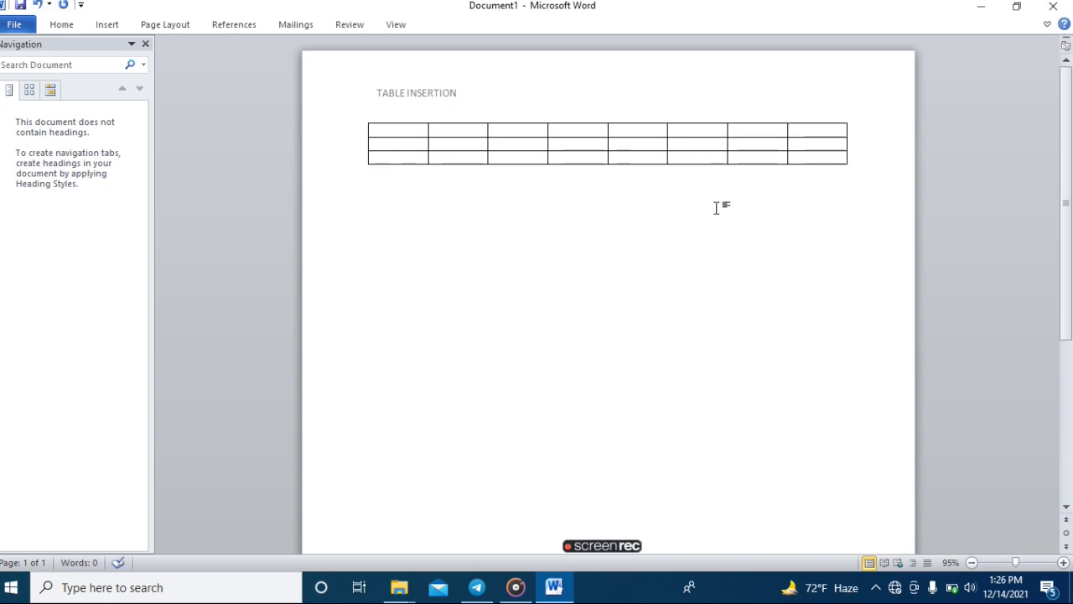
left_click_drag(855, 120, 829, 167)
left_click_drag(867, 131, 843, 162)
key("BackSpace")
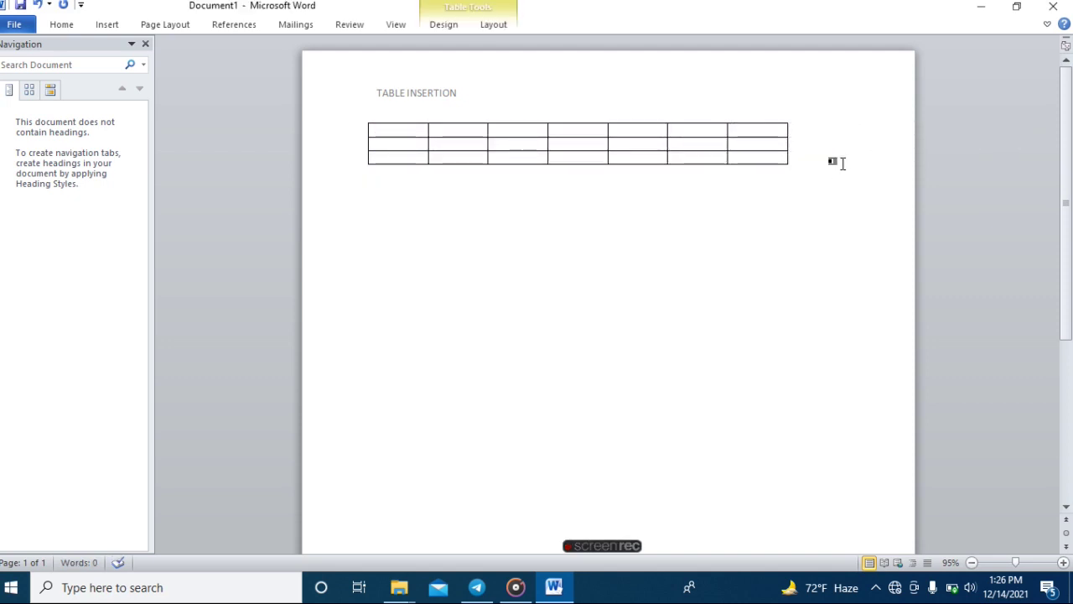